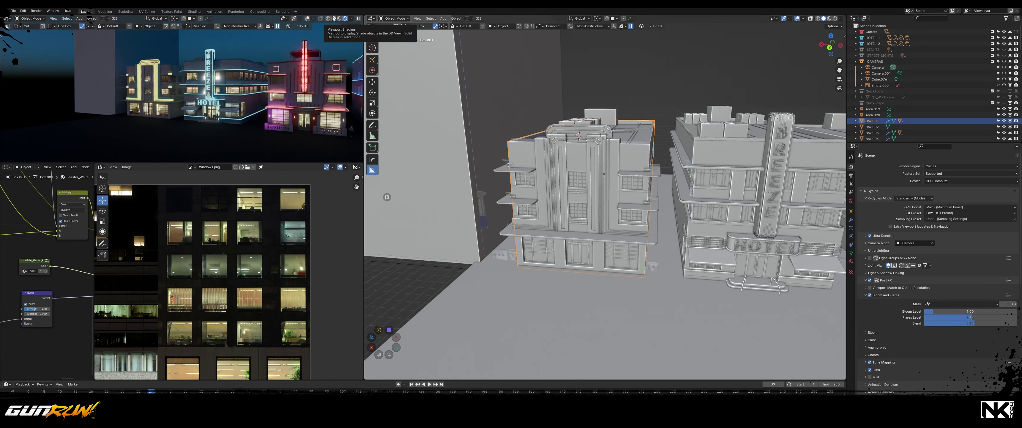
Step: Switch the top-left reference viewport to Solid shading
click(333, 18)
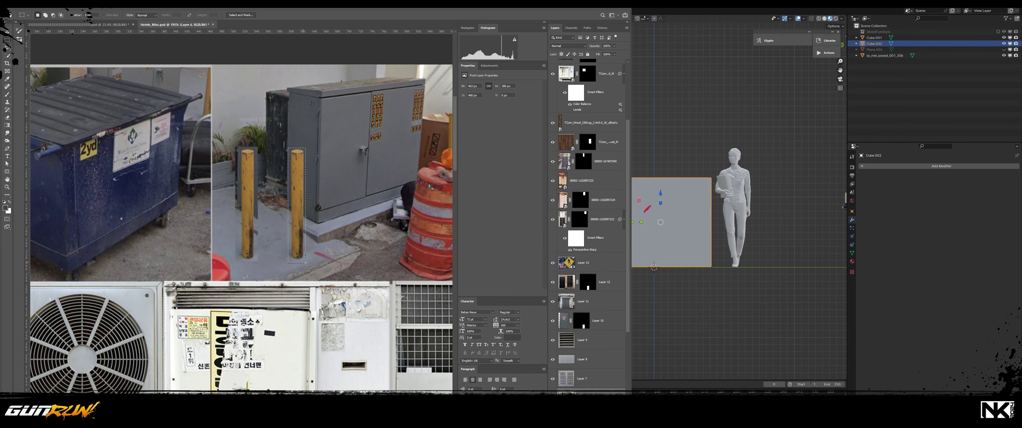
Step: Zoom out on the doors-and-signage texture sheet in Photoshop
alt+scroll(290, 154, down, 3)
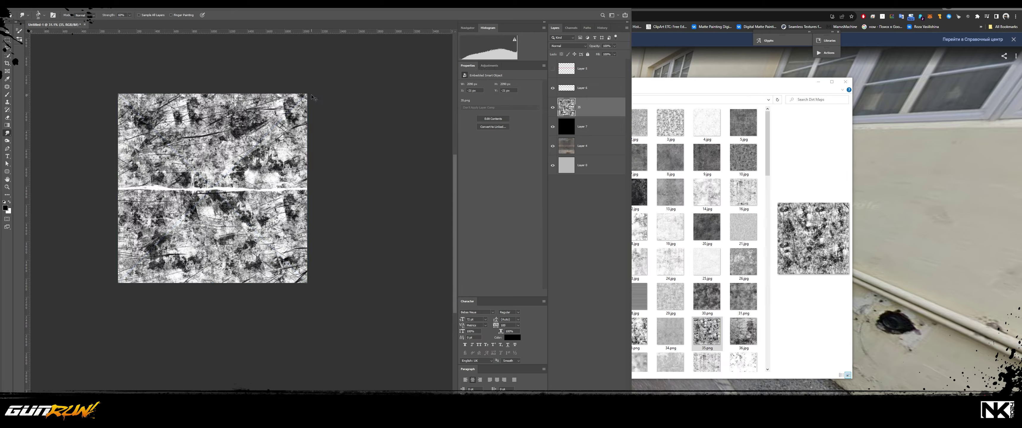
Step: Apply the Levels contrast boost to the grunge texture and save it as a new JPEG
click(553, 108)
key(ctrl+shift+s)
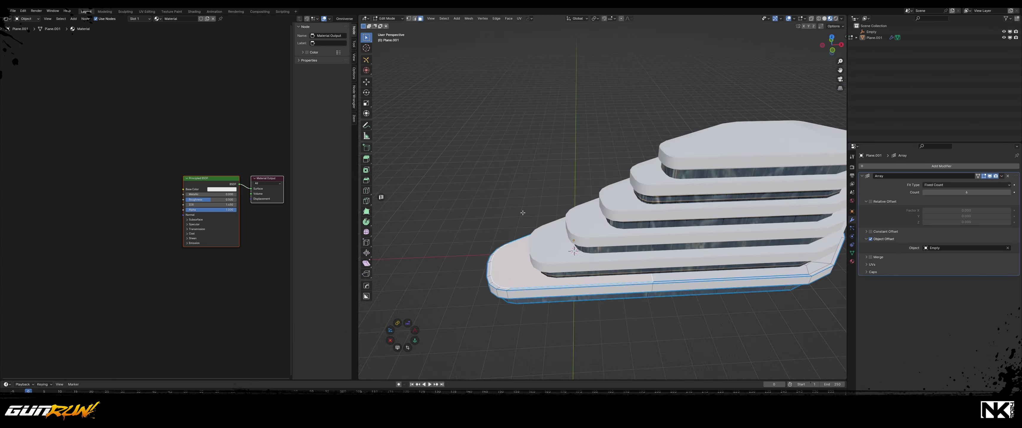
Step: View the stepped slab tiers straight on in front orthographic view
key(KP_1)
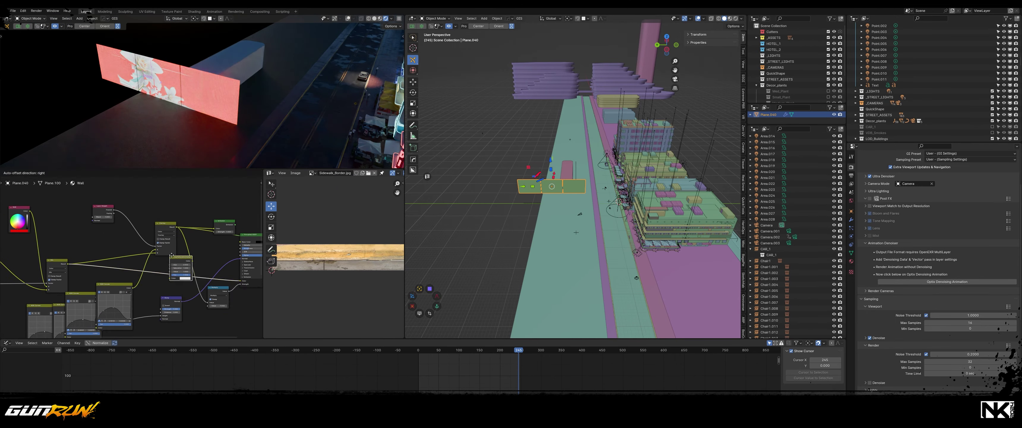
Step: Reposition a node in the LED screen-wall material graph
scroll(115, 247, down, 3)
drag(190, 234, 203, 228)
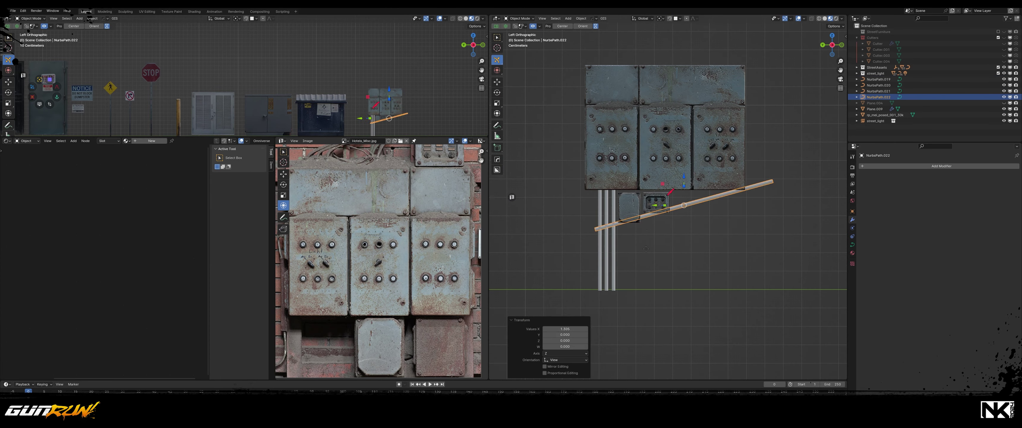
Step: Convert the wire curve to a smooth NURBS spline and leave Edit Mode
key(ctrl+alt+z)
click(684, 233)
key(Tab)
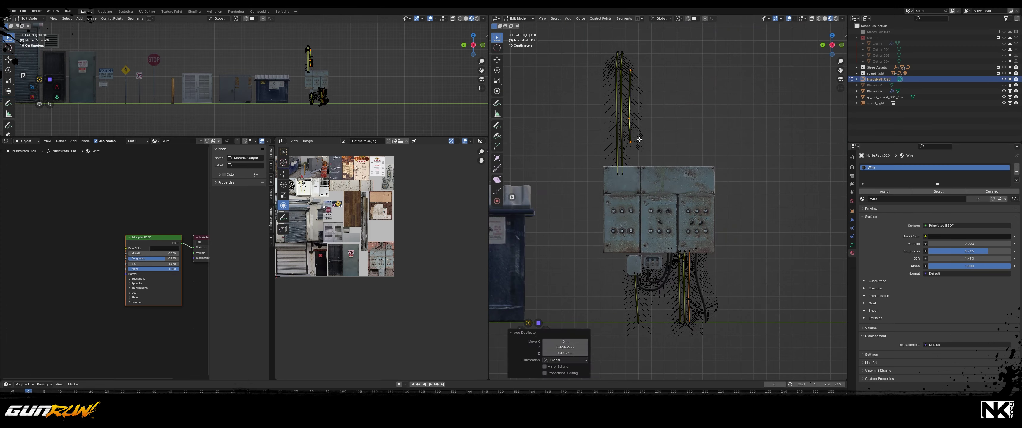
Step: Orbit around the electrical box and select one set of hanging wires
middle_drag(672, 265, 625, 153)
click(624, 153)
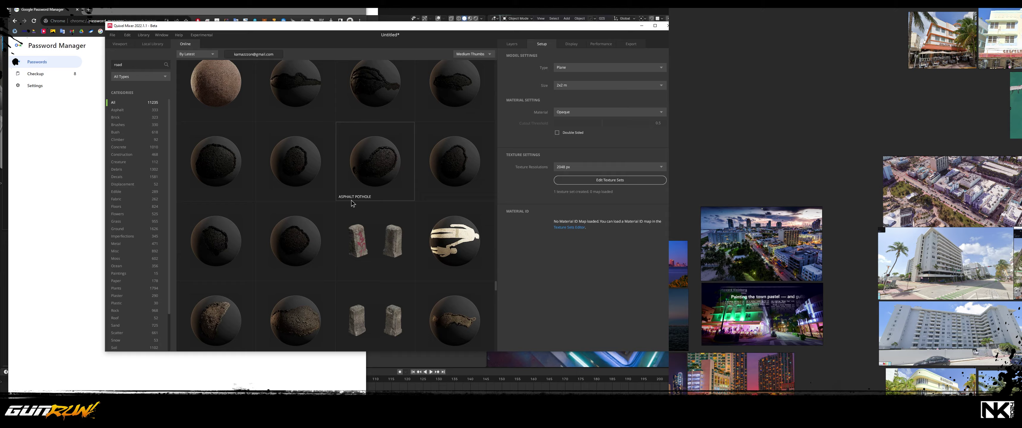
Step: Bring up the road mix's Edit Texture Sets settings
click(561, 181)
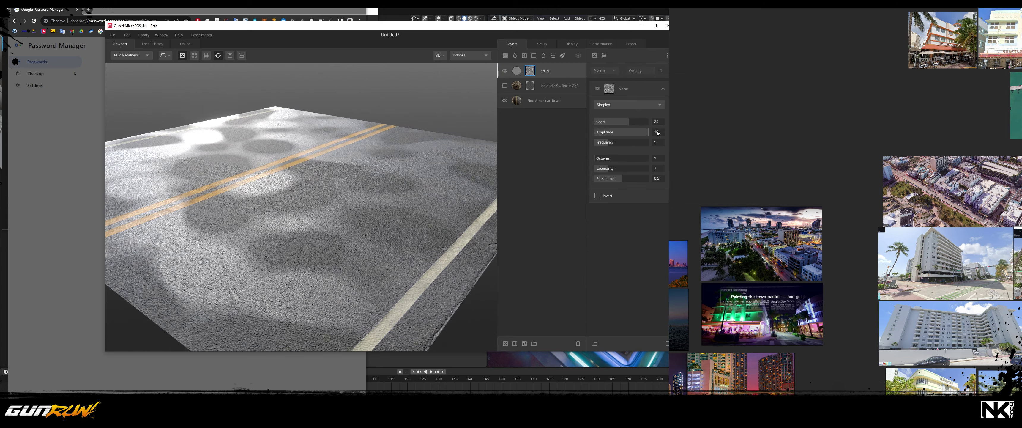
Step: Scroll down through the road material's export settings
scroll(615, 258, down, 3)
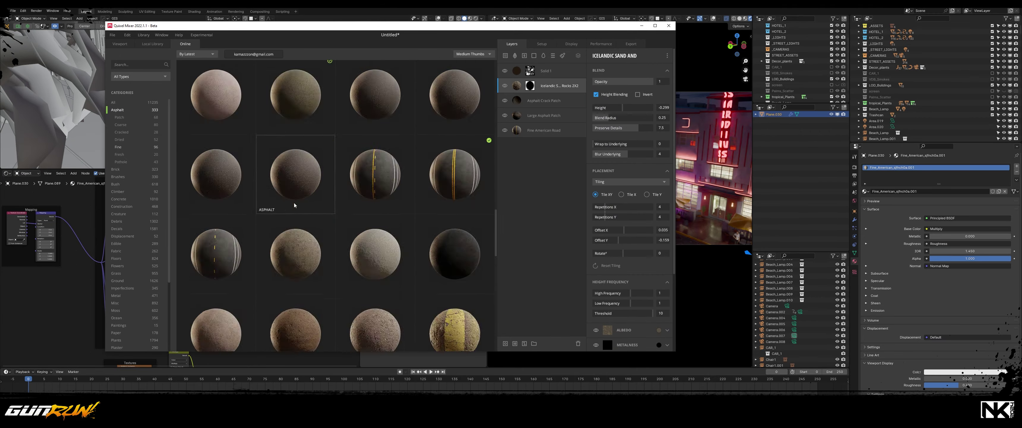
Step: Switch the online Asphalt category from Fine to Coarse surfaces
click(120, 125)
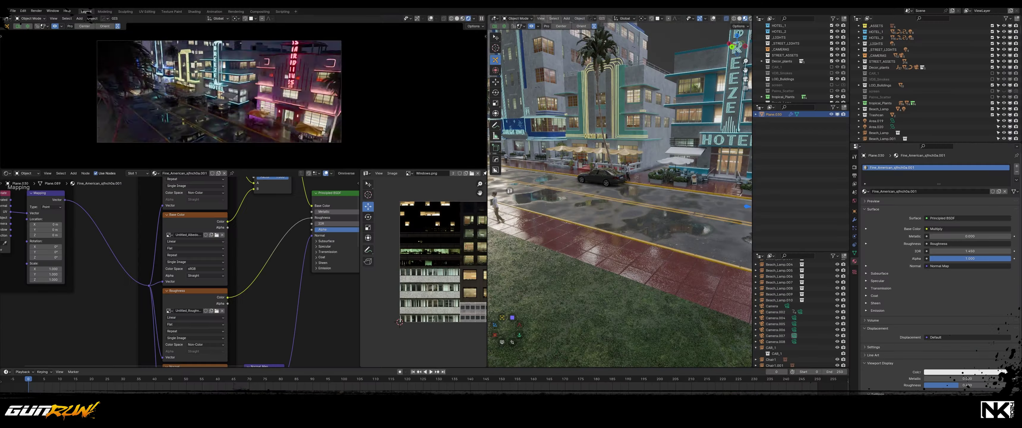
Step: Add a Bump node driving the road material's normal
key(Return)
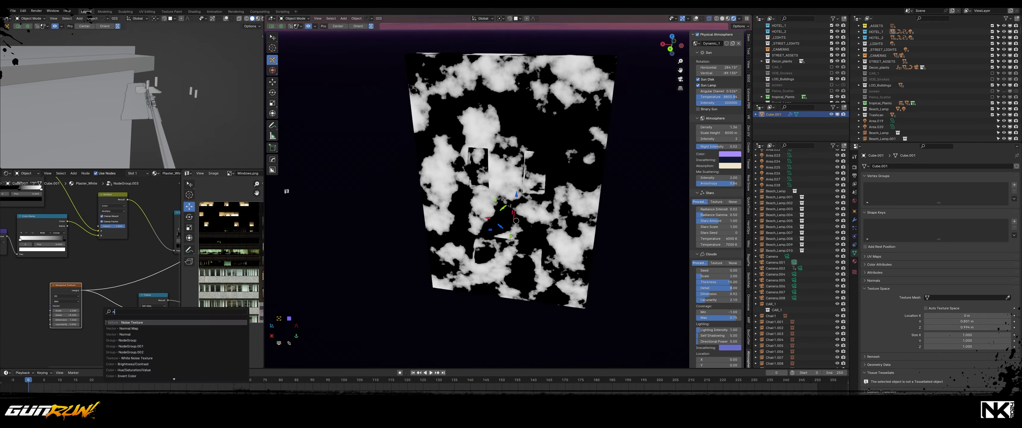
Step: Add a linked Noise Texture to the plaster wall material
key(Return)
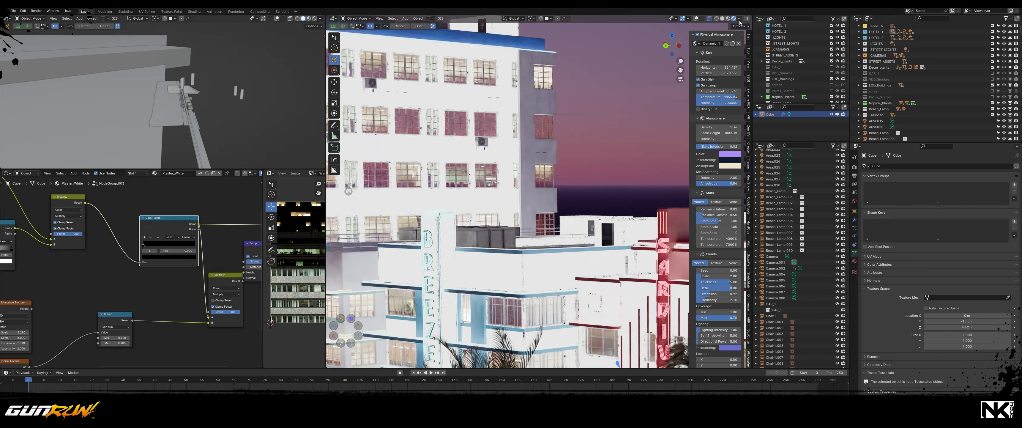
Step: Switch the viewport from Rendered to Material Preview shading
click(736, 19)
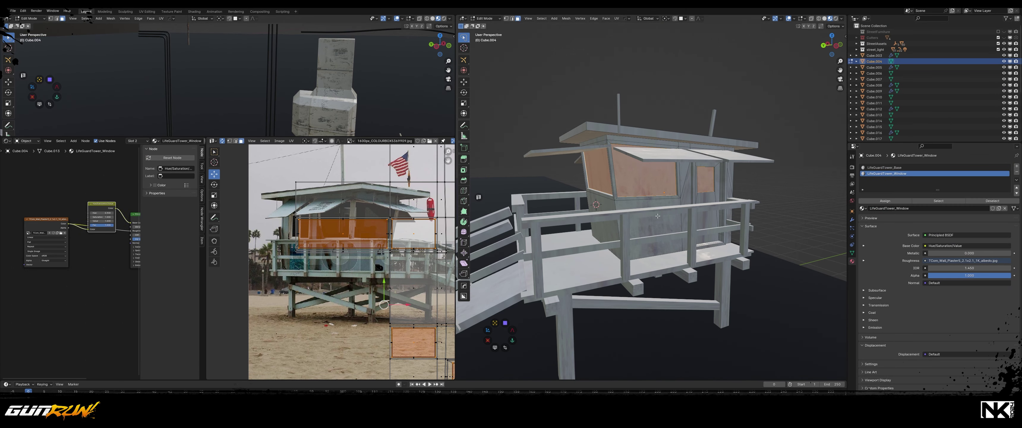
Step: Search the Shader Editor's add menu for a 'gl' node
key(shift+a)
text(gl)
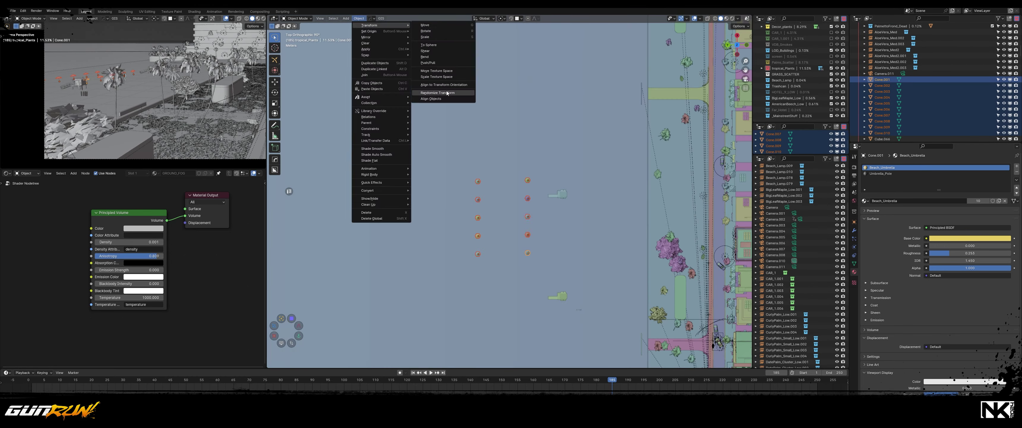
Step: Randomly offset the beach umbrellas' positions with Randomize Transform
click(447, 93)
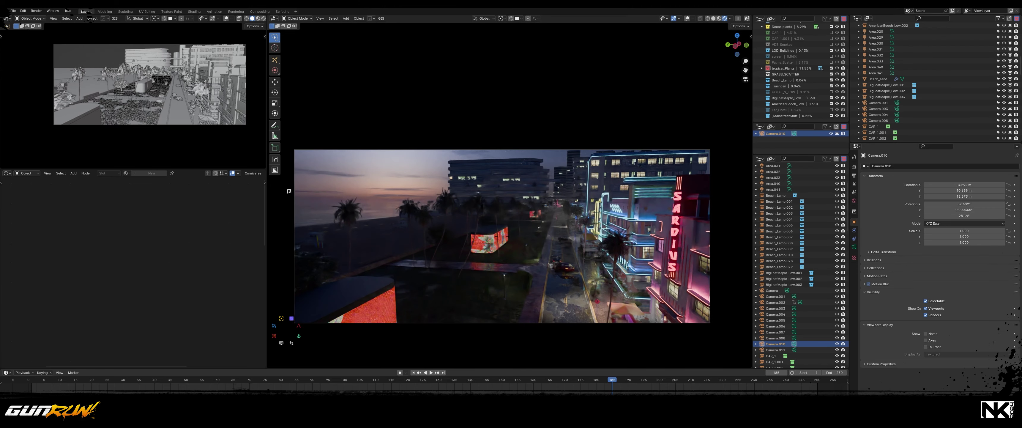
Step: Raise the Physical Atmosphere sky's Mie scattering intensity for stronger haze
key(n)
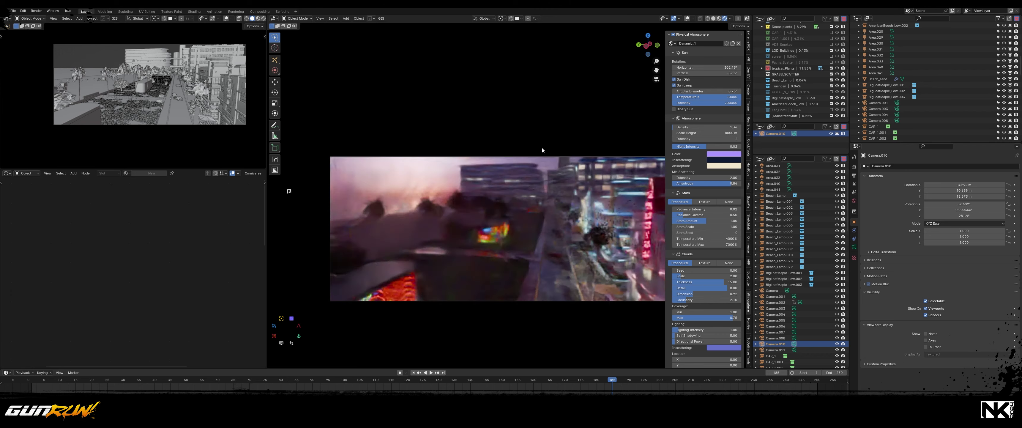
drag(706, 177, 734, 177)
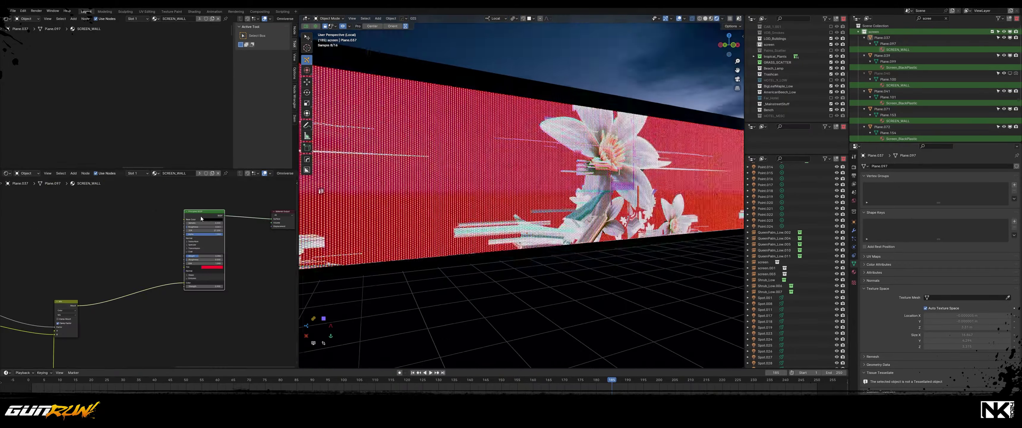
Step: Scroll the view back toward the full art deco hotel street scene
scroll(538, 208, down, 6)
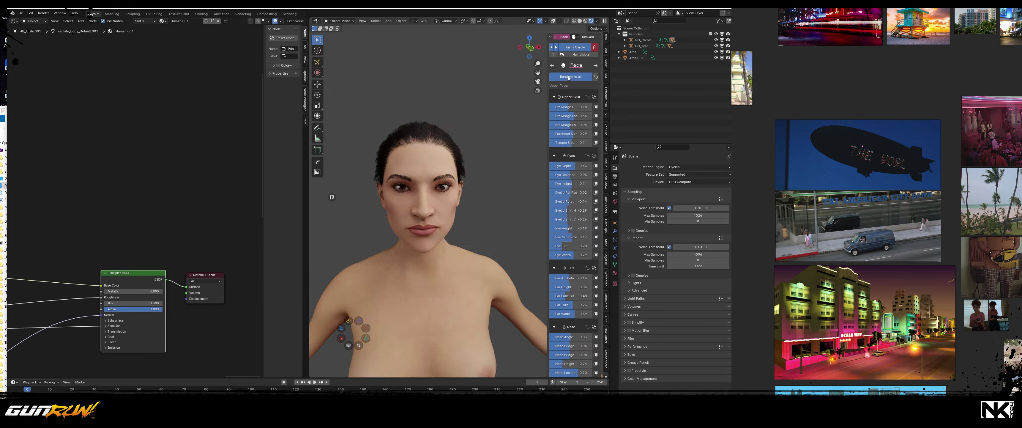
Step: Randomize all of the woman's face shape values under Face
click(568, 77)
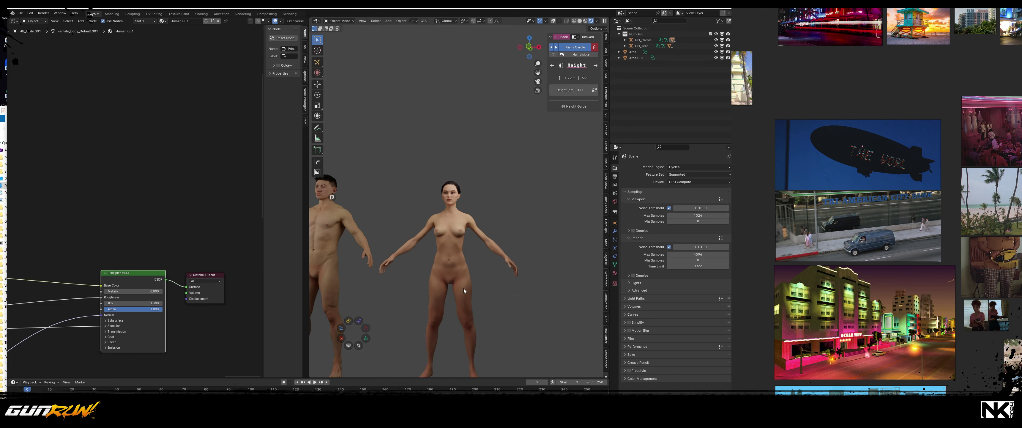
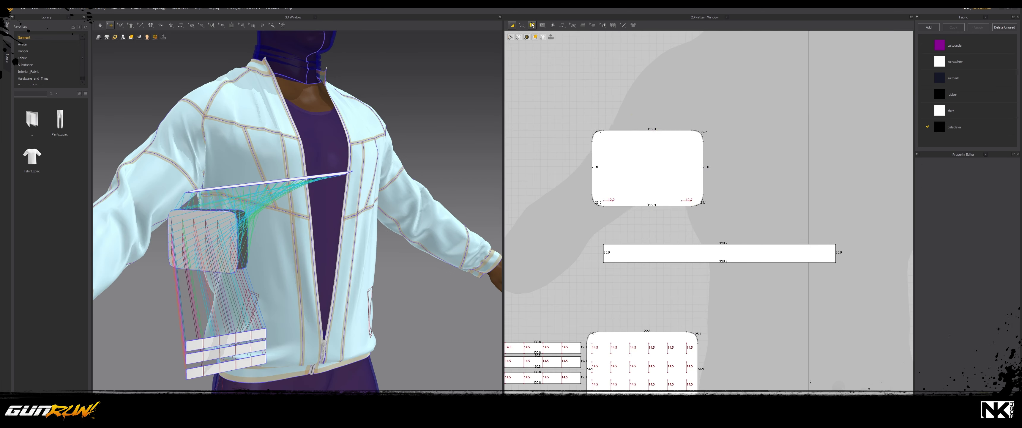
Step: Reset the 2D pattern view so the pouch panels, gusset and straps appear over the avatar silhouette
click(532, 25)
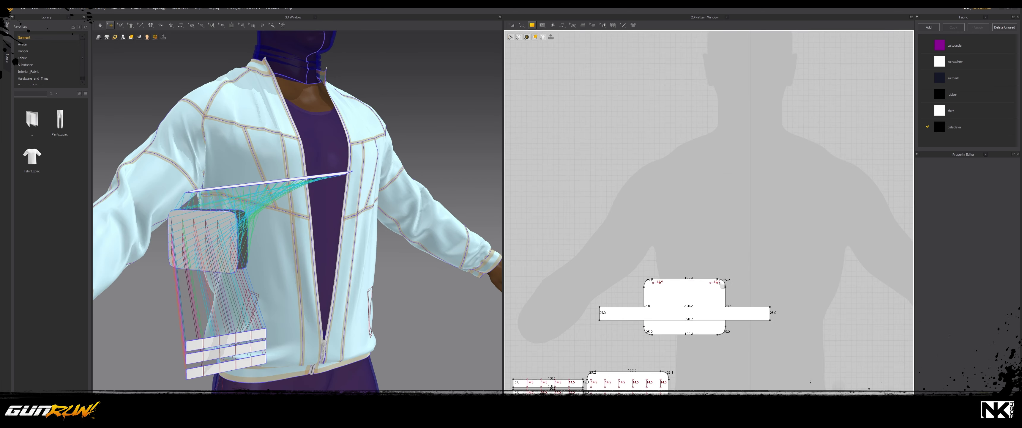
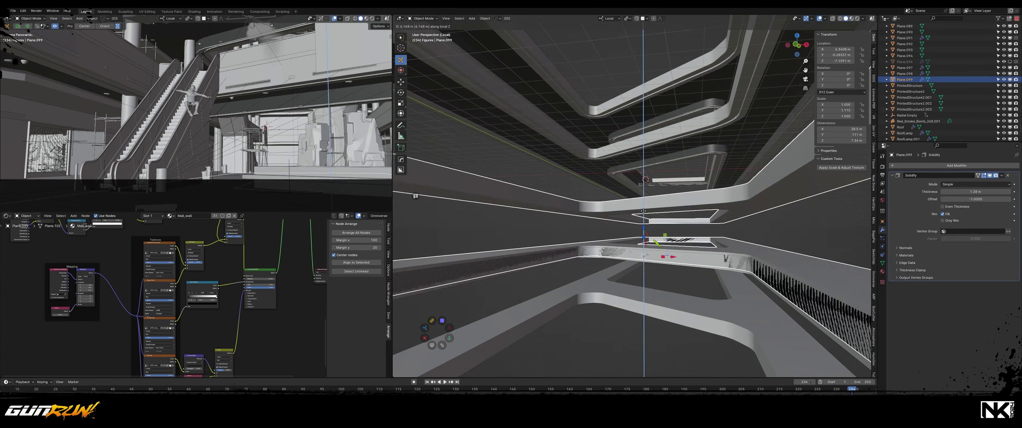
Step: Apply a vertex operation, rotate the piece 169°, then start another rotation about Z
key(ctrl+v)
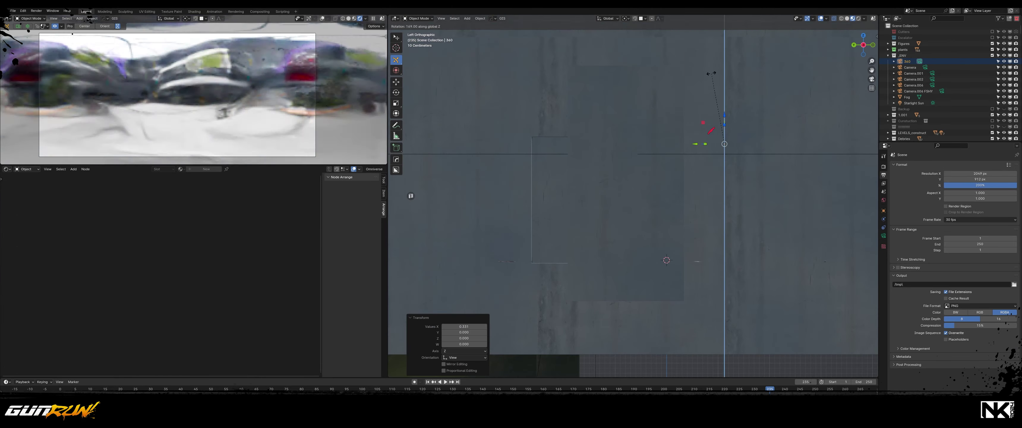
click(710, 73)
key(r)
key(z)
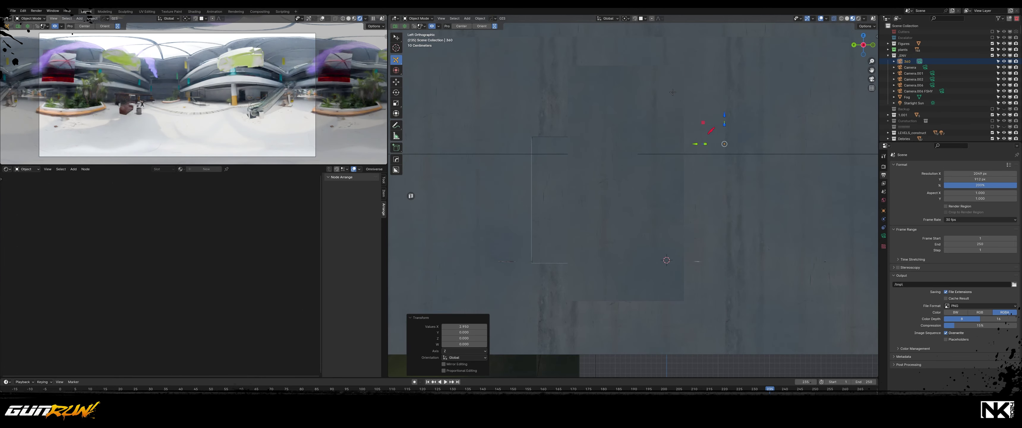